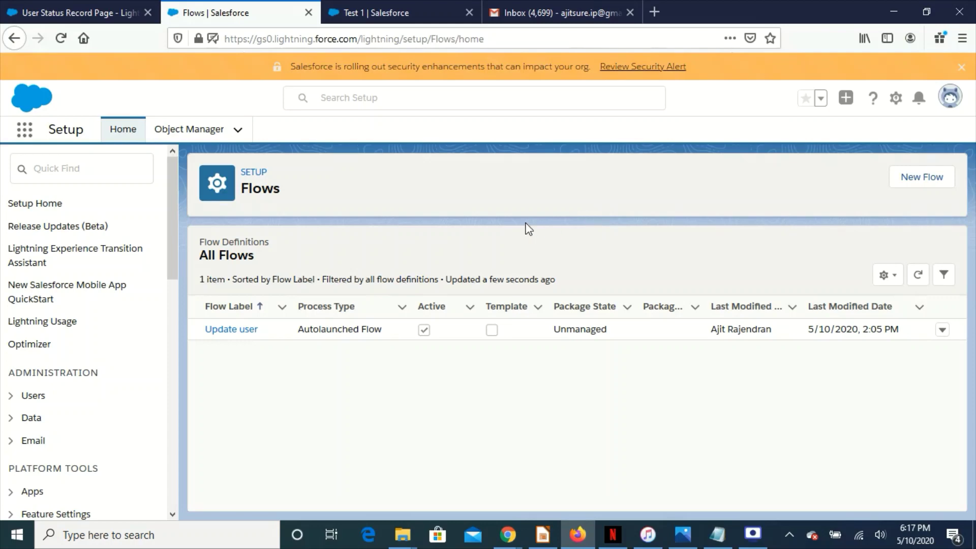
- Start a new flow from the Setup Flows list
click(937, 188)
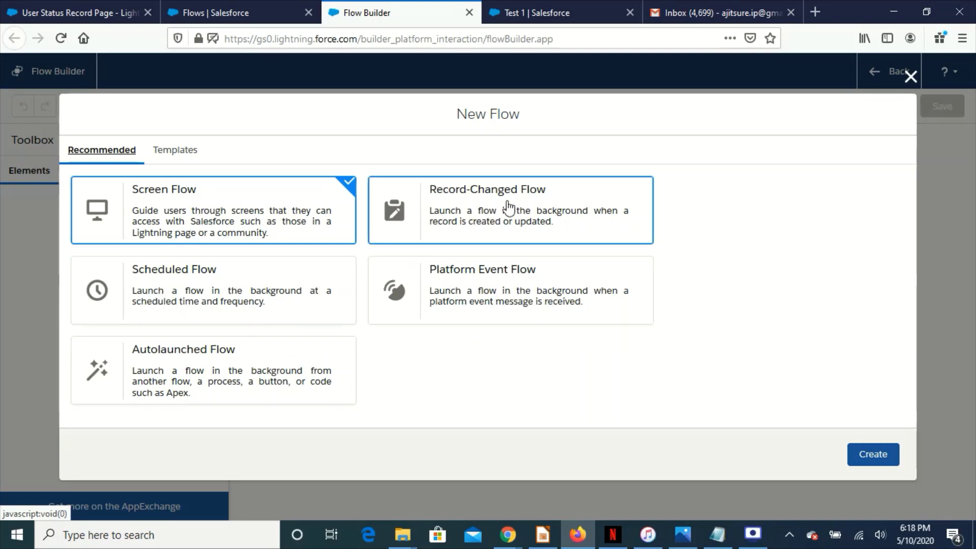
- Create a new Scheduled Flow
click(227, 298)
click(865, 454)
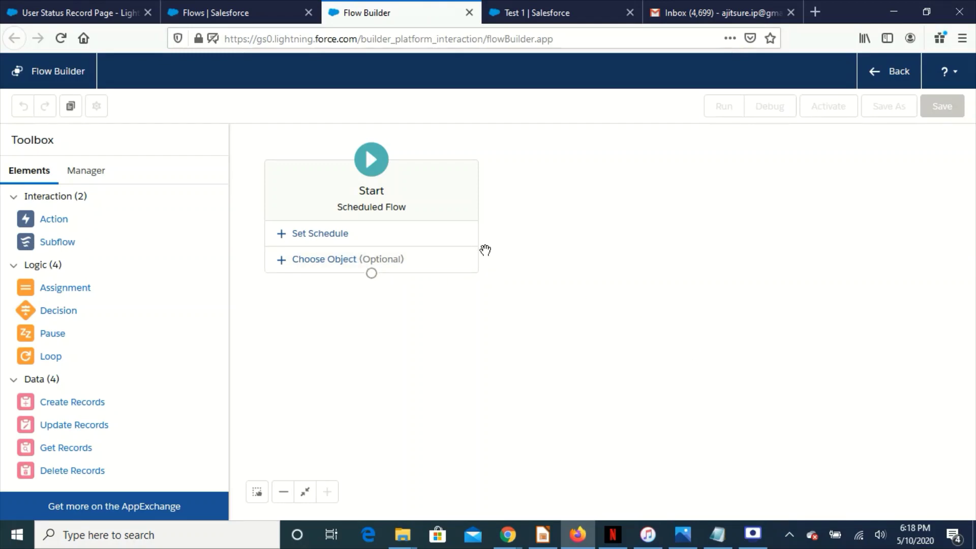
- Schedule the flow to run daily starting May 10, 2020 at 12:00 AM
click(333, 235)
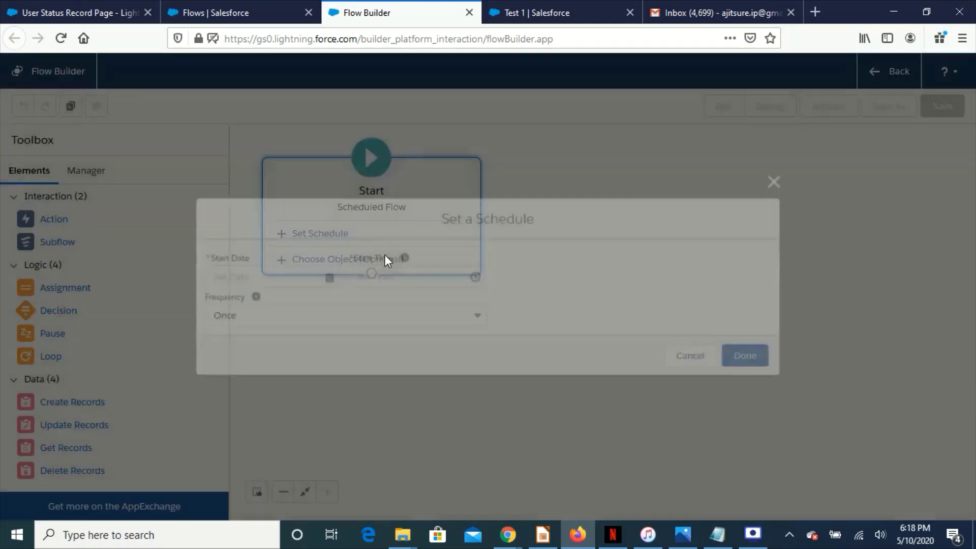
click(326, 278)
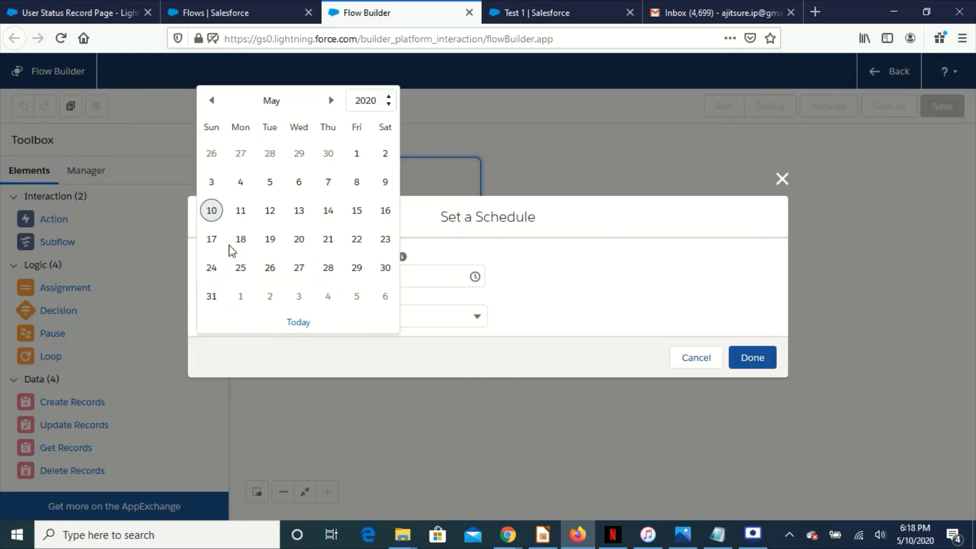
click(210, 210)
click(474, 276)
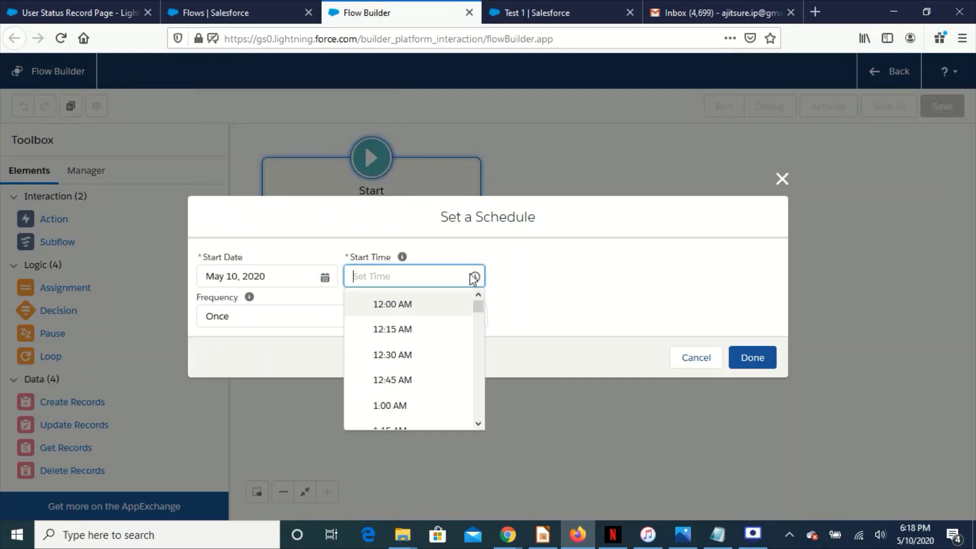
click(431, 311)
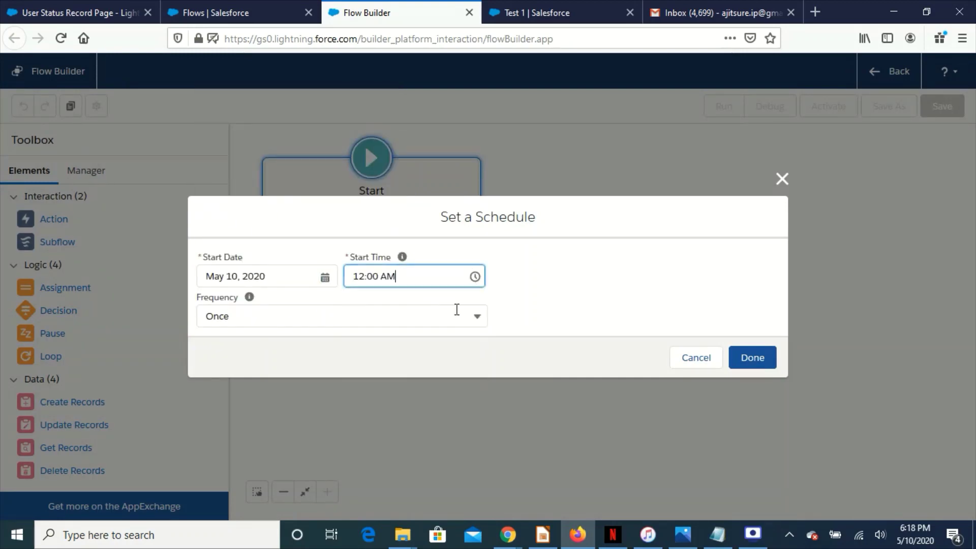
click(354, 317)
click(360, 376)
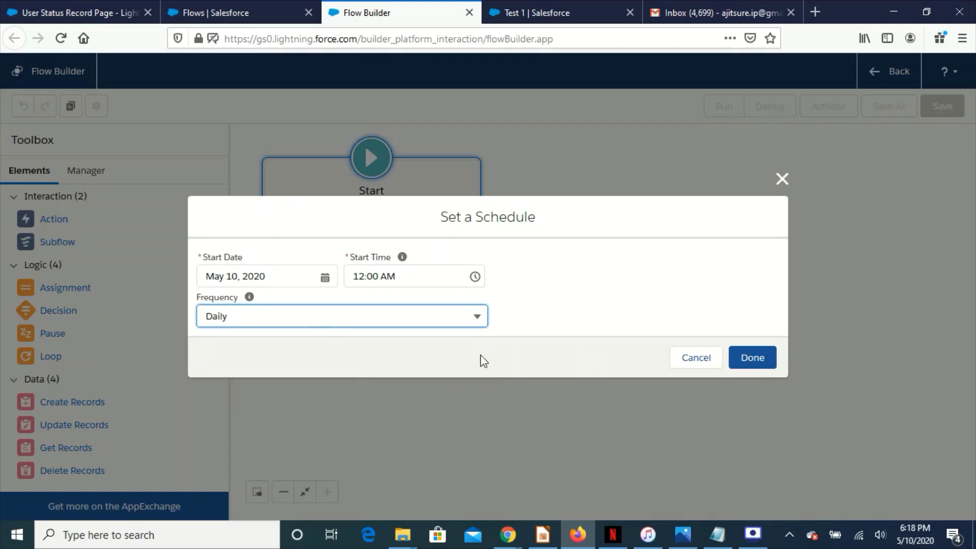
click(752, 361)
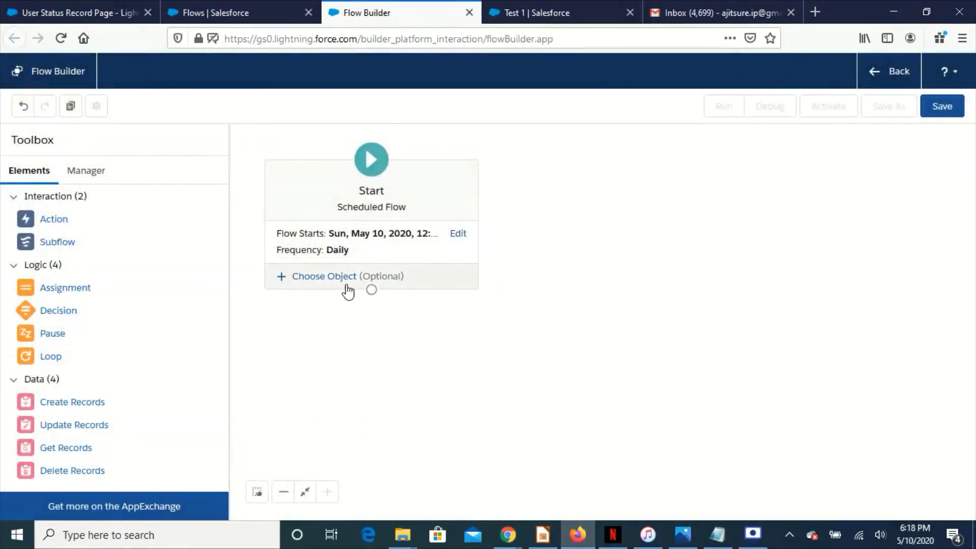
- Run the flow on Account records where Active__c equals Yes
click(341, 277)
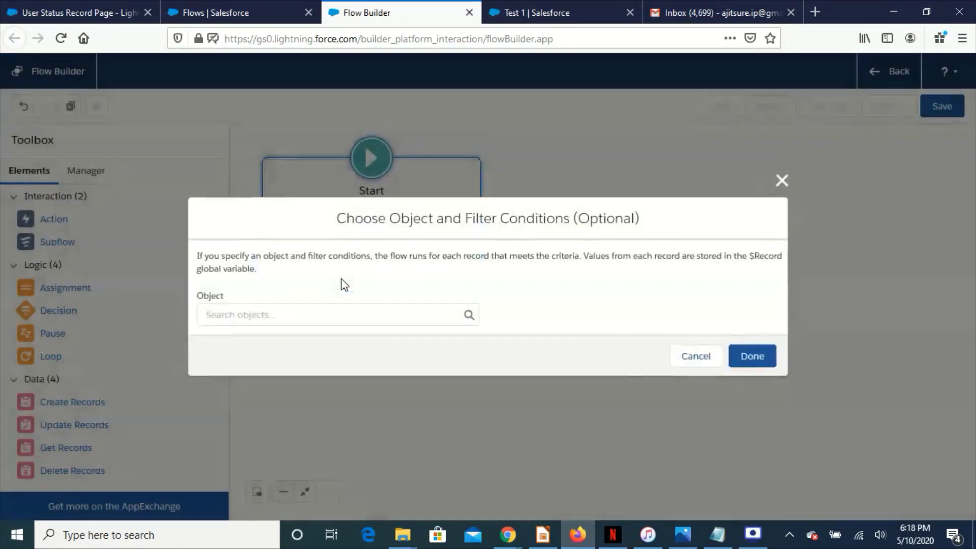
click(333, 320)
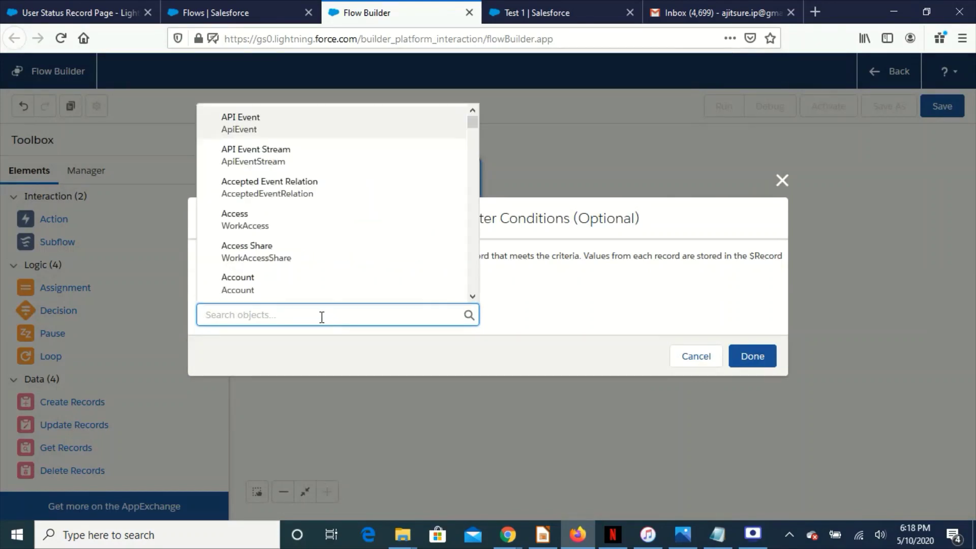
click(306, 289)
click(337, 343)
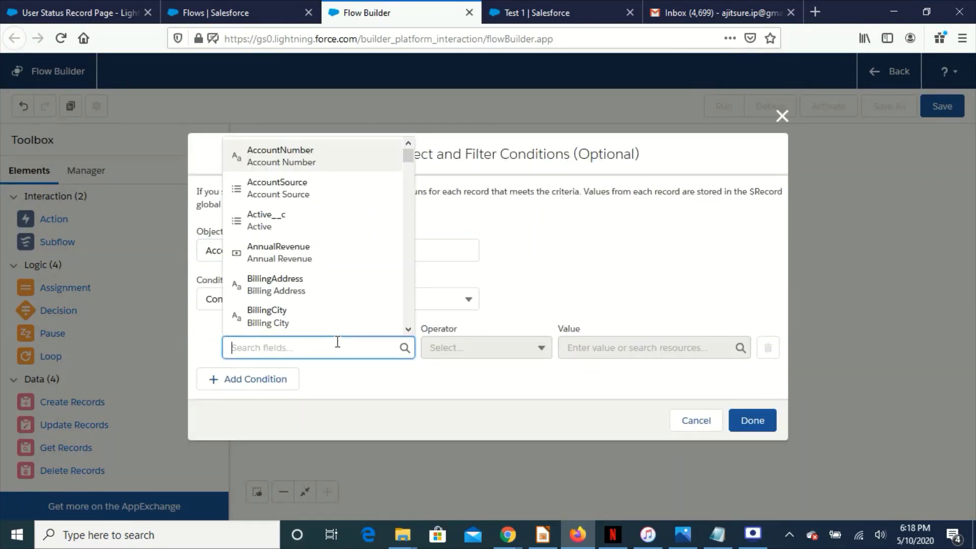
click(327, 229)
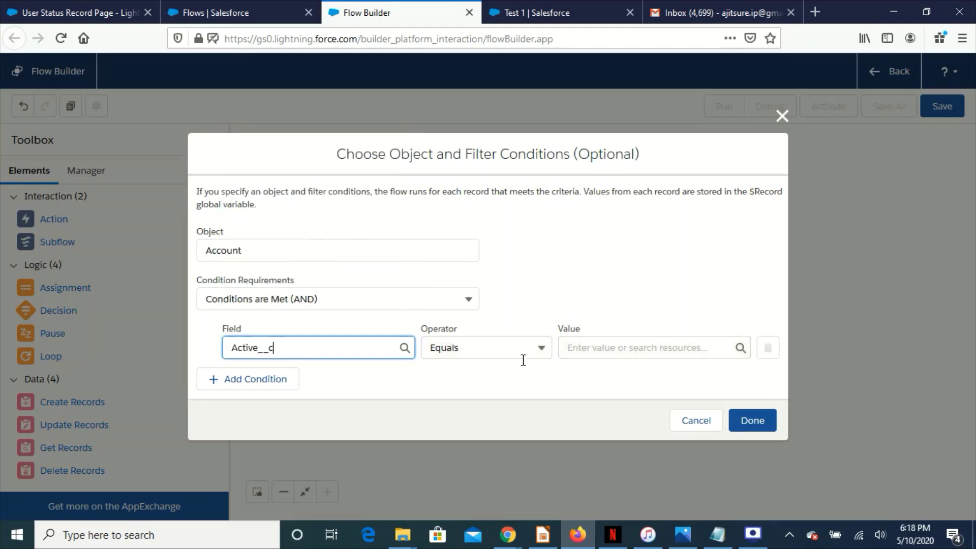
click(619, 351)
click(622, 215)
click(755, 426)
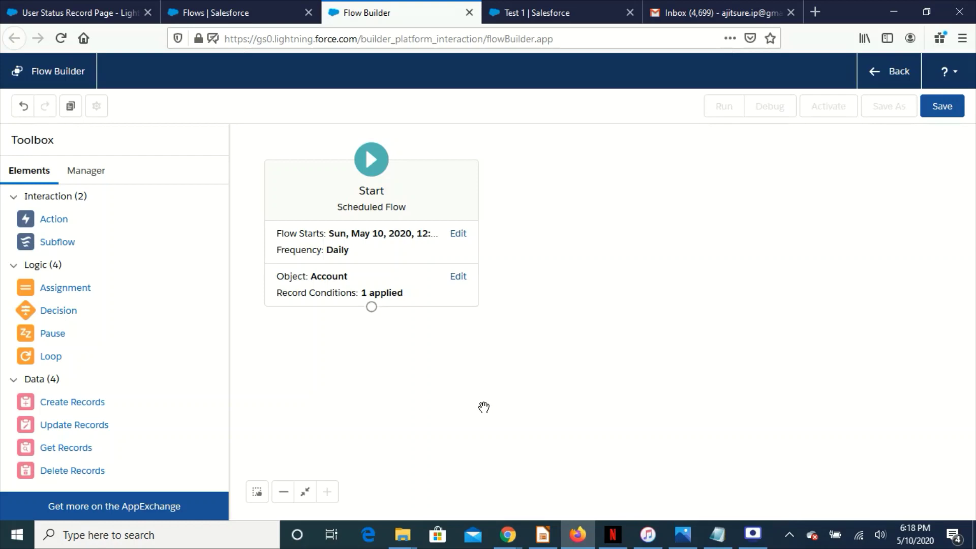
- Create a new Record-Changed Flow from the Flows list
click(239, 14)
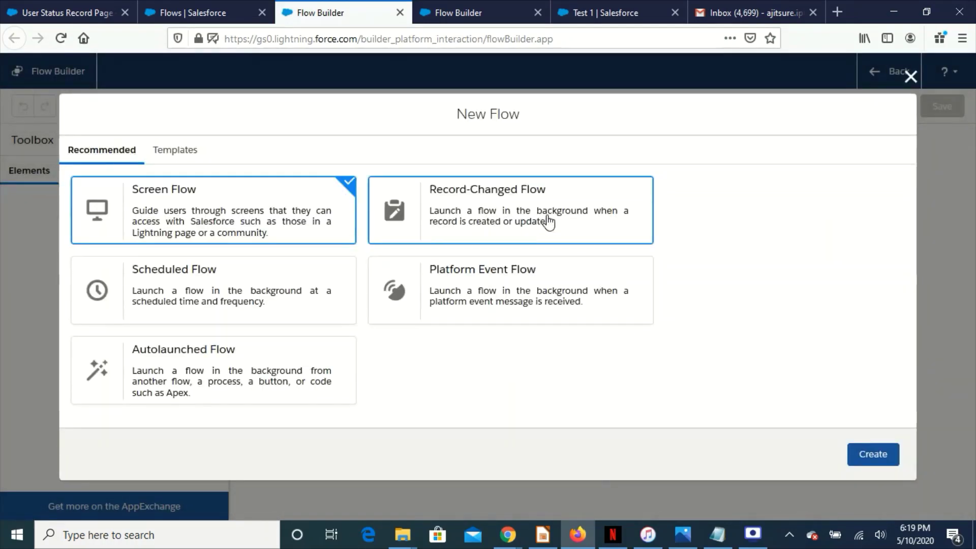
click(547, 220)
click(867, 453)
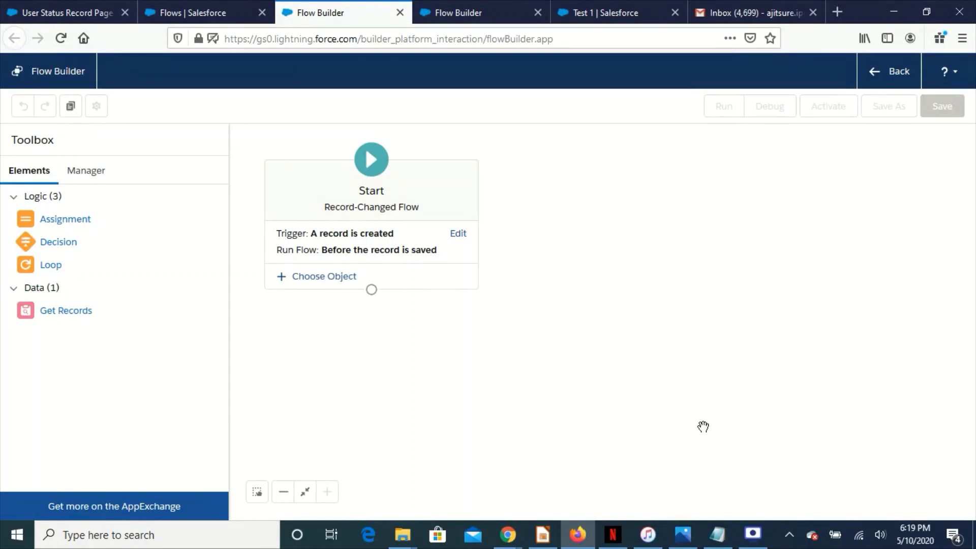
- Trigger the flow when a record is created or updated, running after save
click(458, 234)
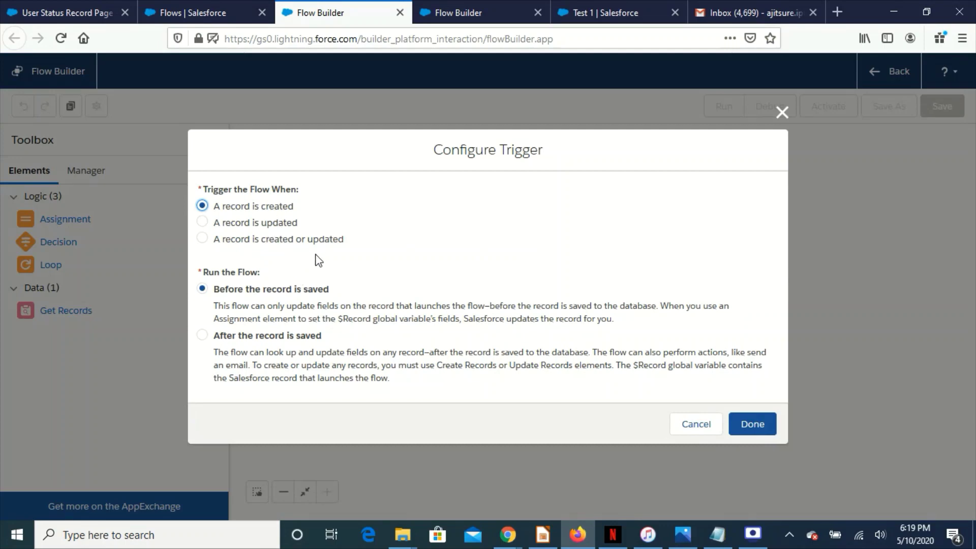
click(258, 223)
click(267, 244)
click(267, 338)
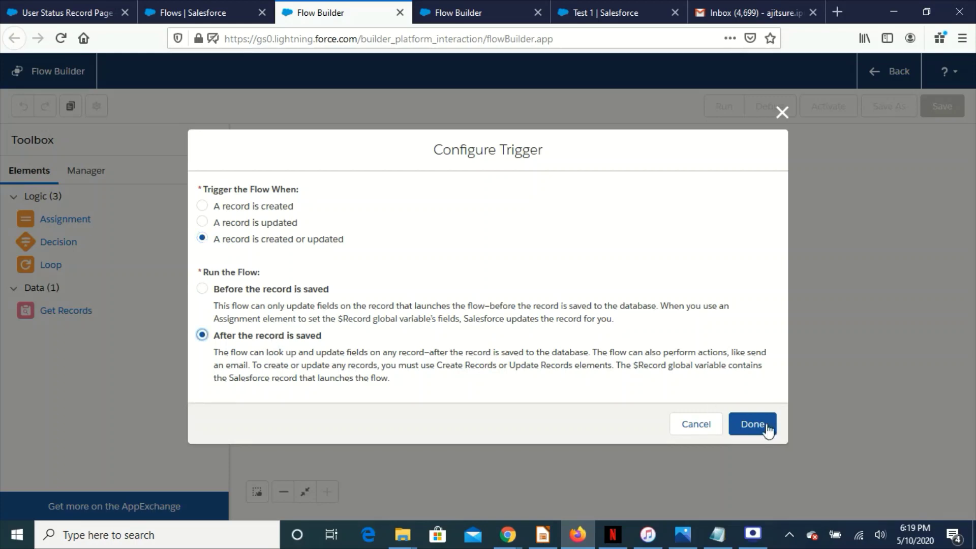
click(758, 428)
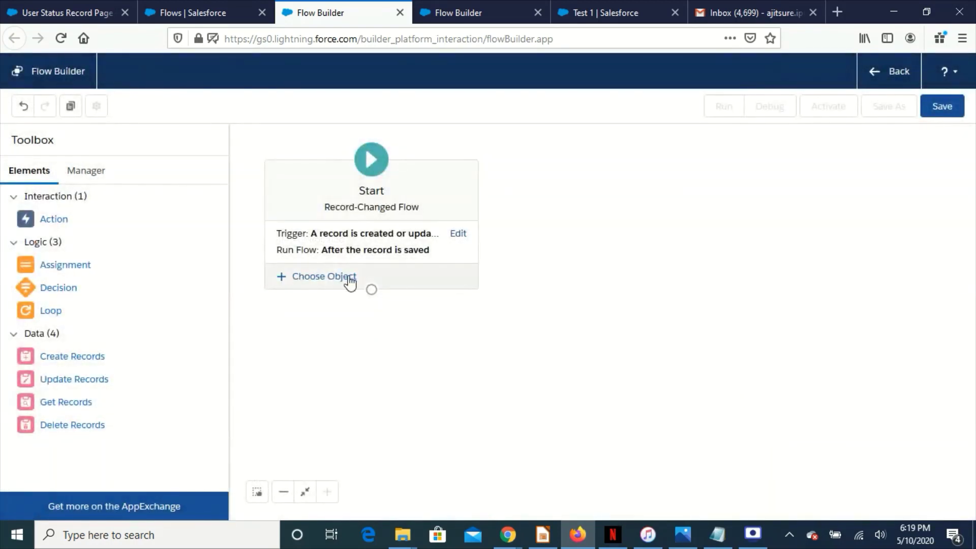
- Set Account as the object whose changes trigger the flow
click(345, 278)
click(344, 308)
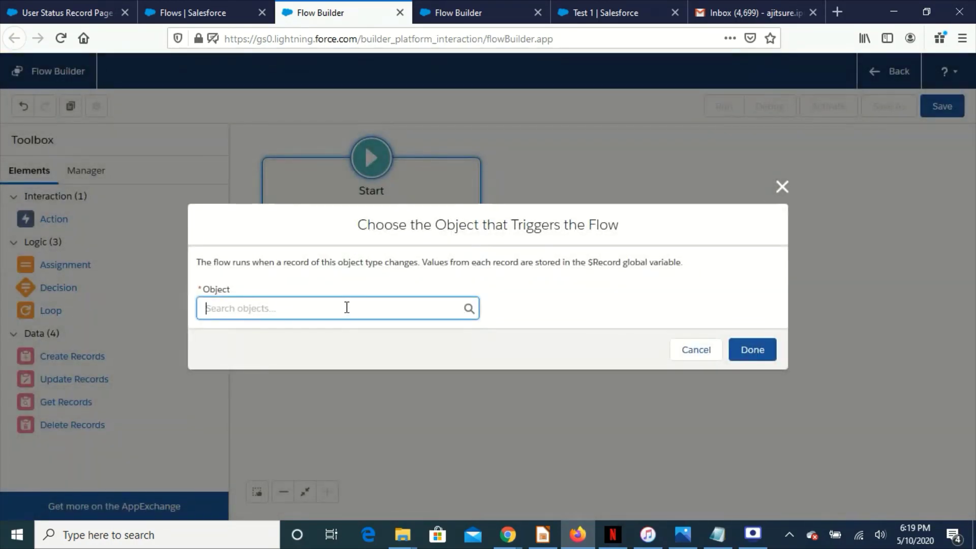
click(292, 338)
click(742, 350)
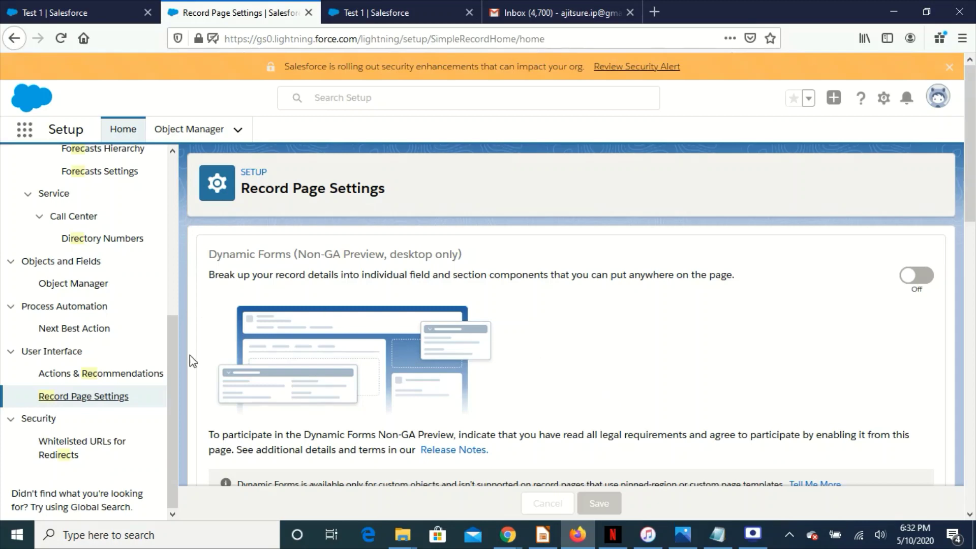
- Turn on and save the Dynamic Forms setting, then switch to the Test 1 record tab
scroll(142, 257, up, 5)
scroll(152, 318, down, 3)
scroll(152, 318, down, 2)
click(926, 281)
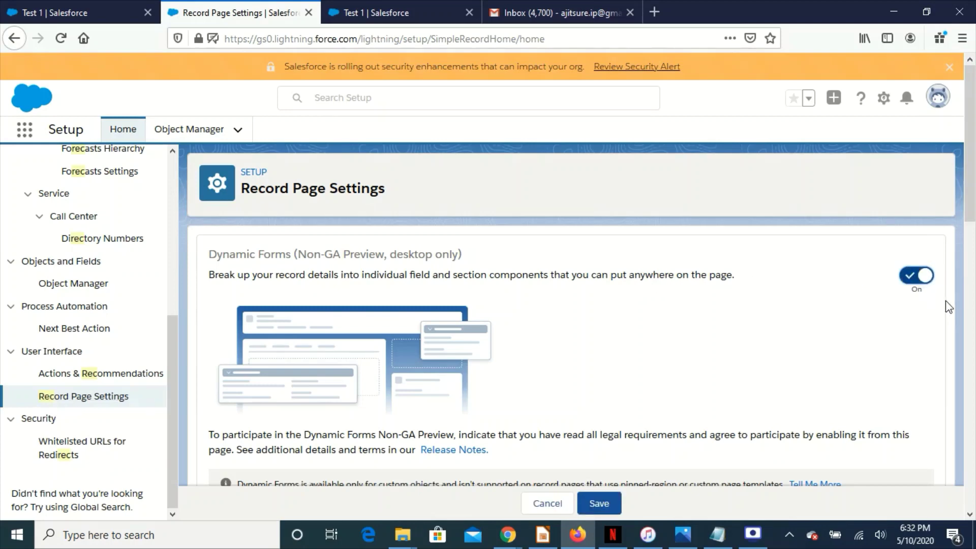
click(597, 503)
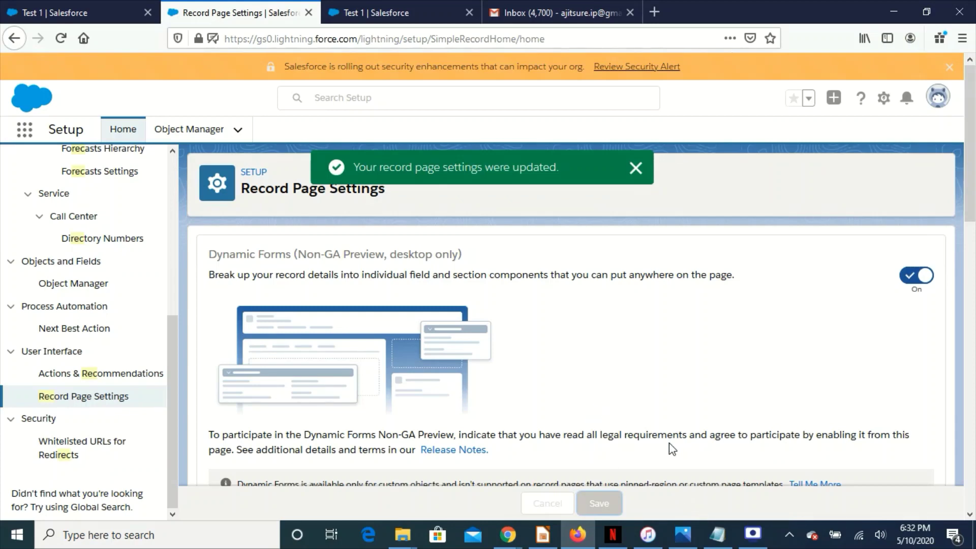
click(382, 15)
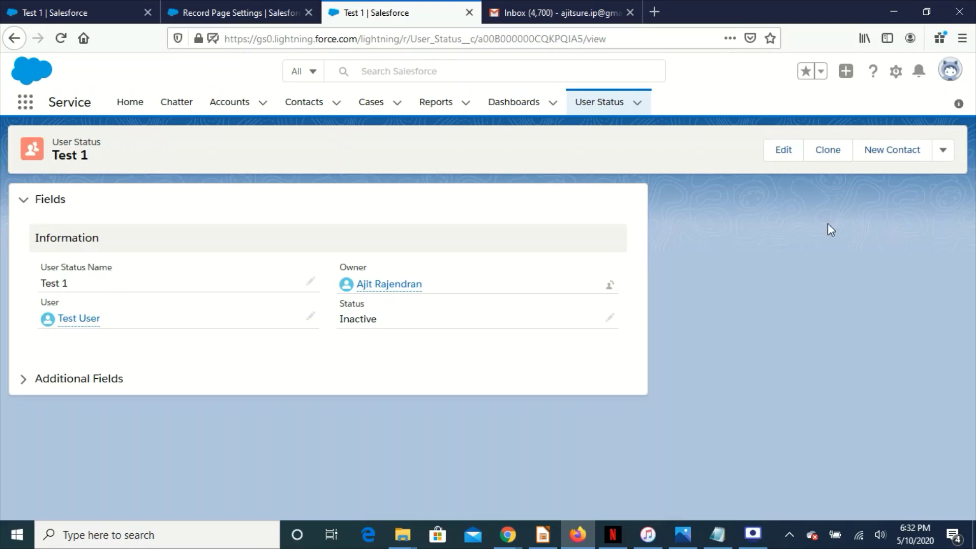
- Open Edit Page for the Test 1 User Status record page
click(895, 74)
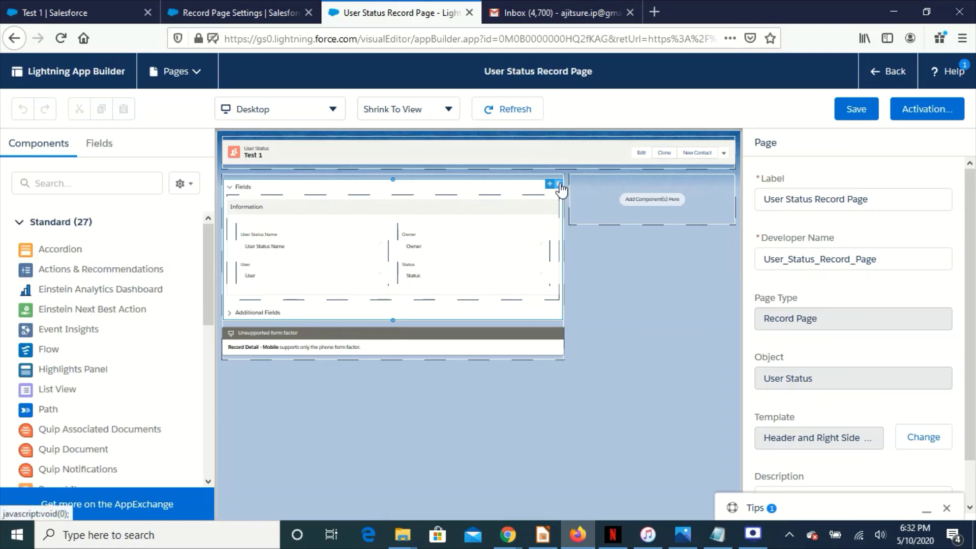
- Replace the Fields component with a Record Detail component in the left column
click(560, 185)
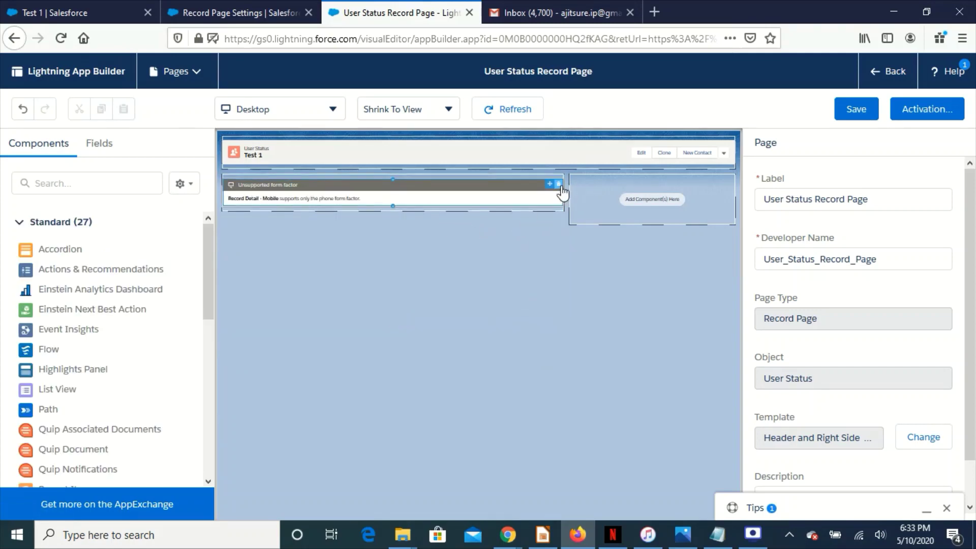
click(559, 184)
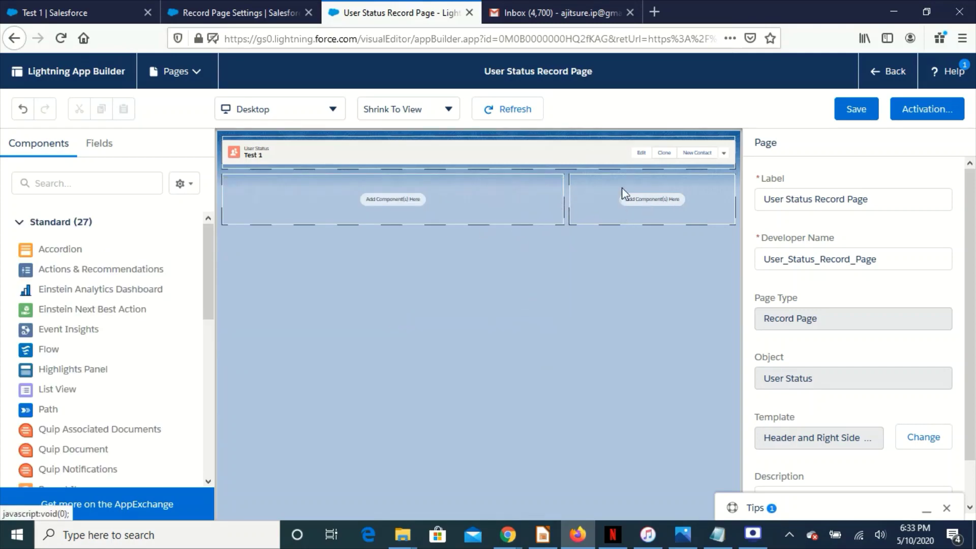
drag(208, 275, 205, 328)
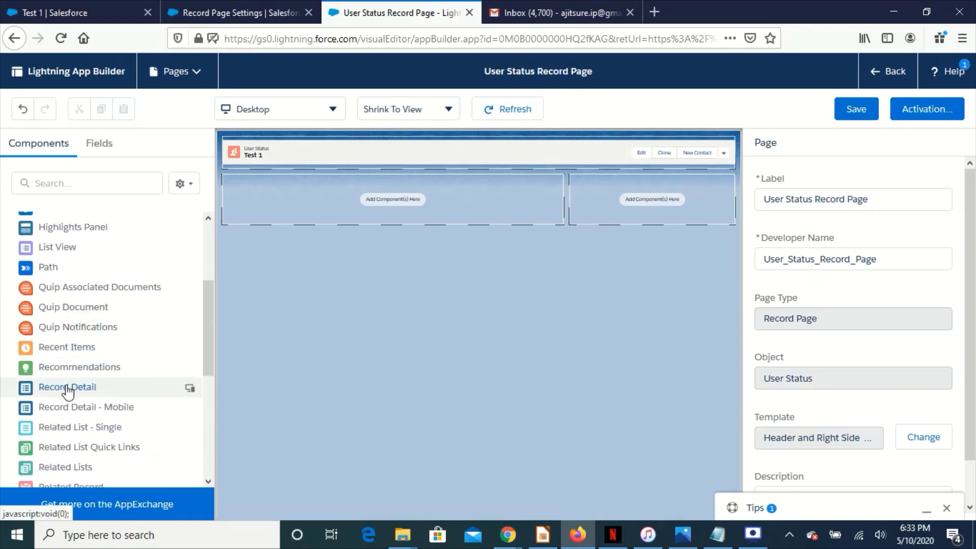
drag(70, 391, 282, 197)
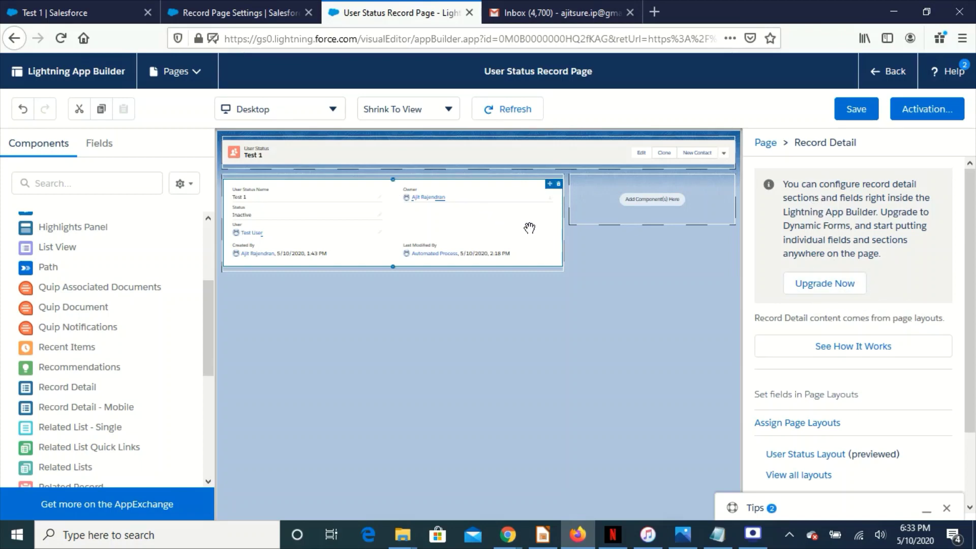
- Upgrade Record Detail to Dynamic Forms using the User Status Layout
click(827, 286)
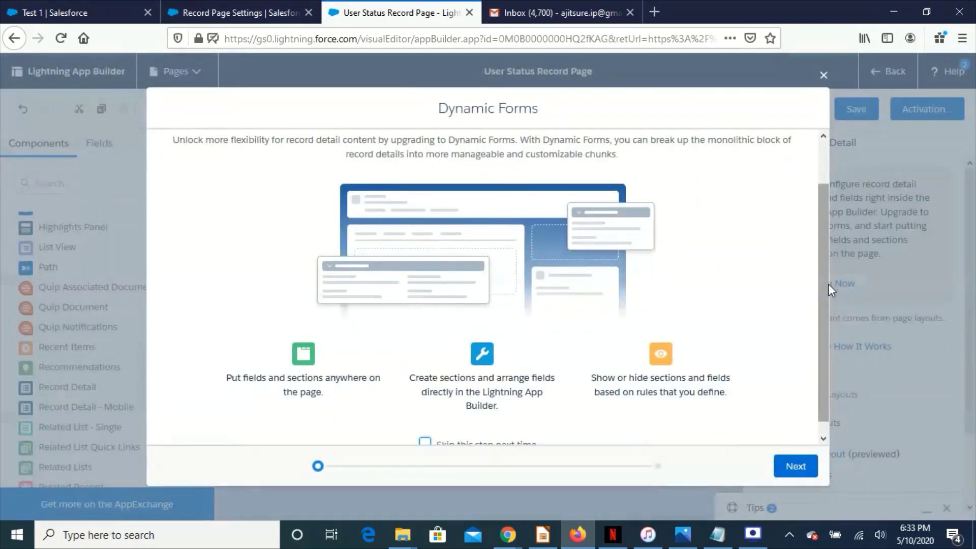
click(796, 465)
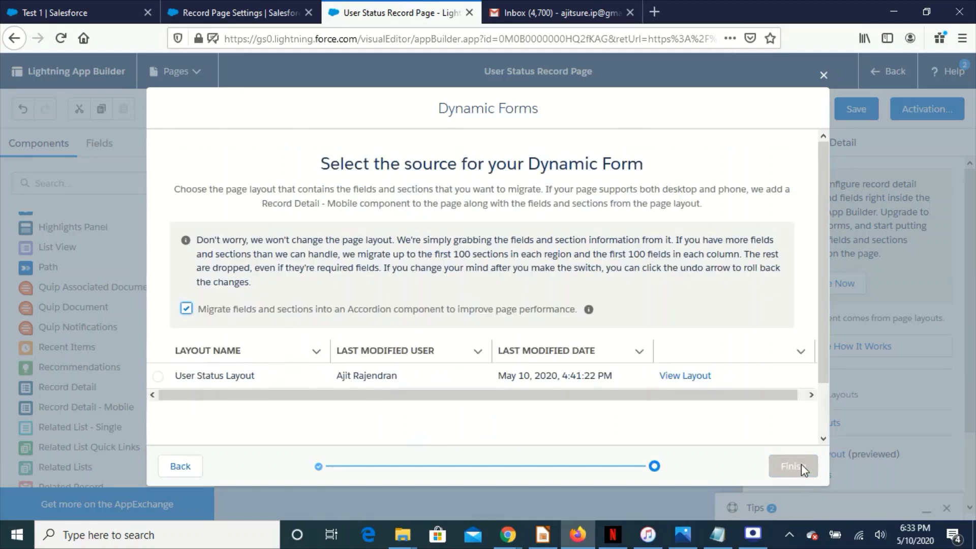
click(159, 377)
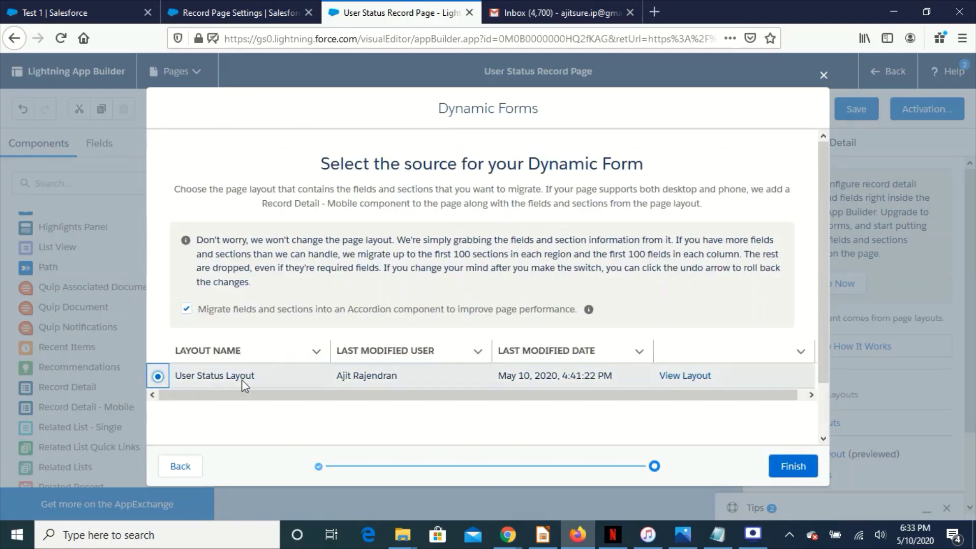
click(792, 464)
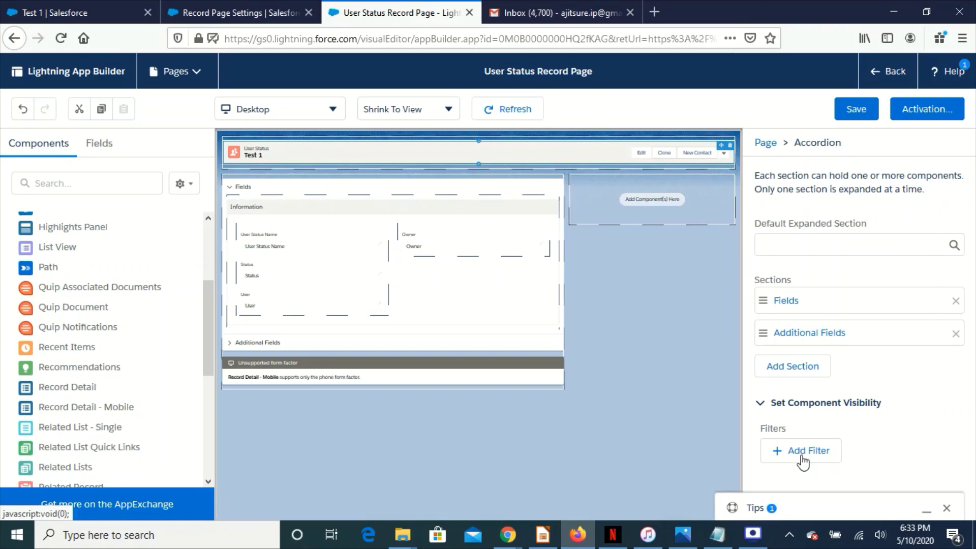
mouse_move(274, 270)
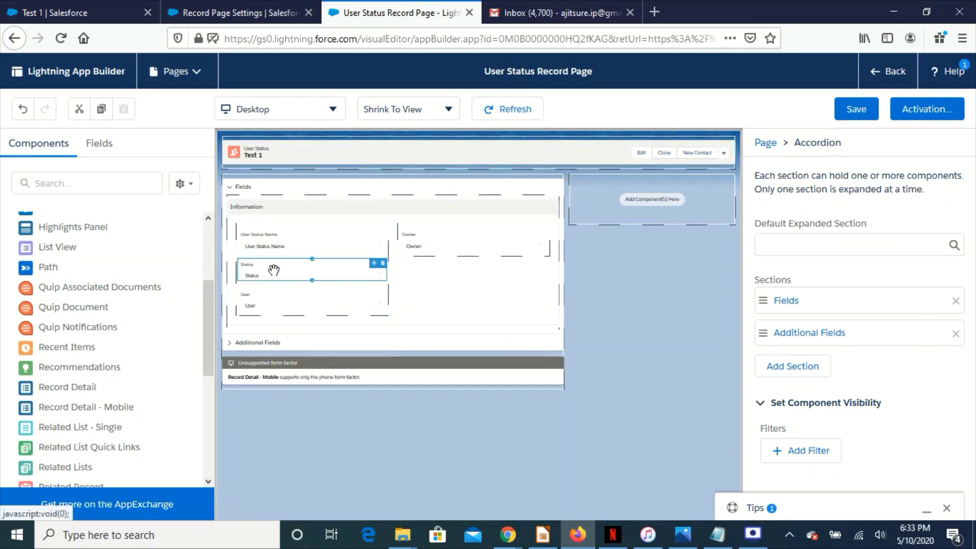
- Move Status beneath Owner and set its UI behavior to Required
drag(275, 269, 449, 257)
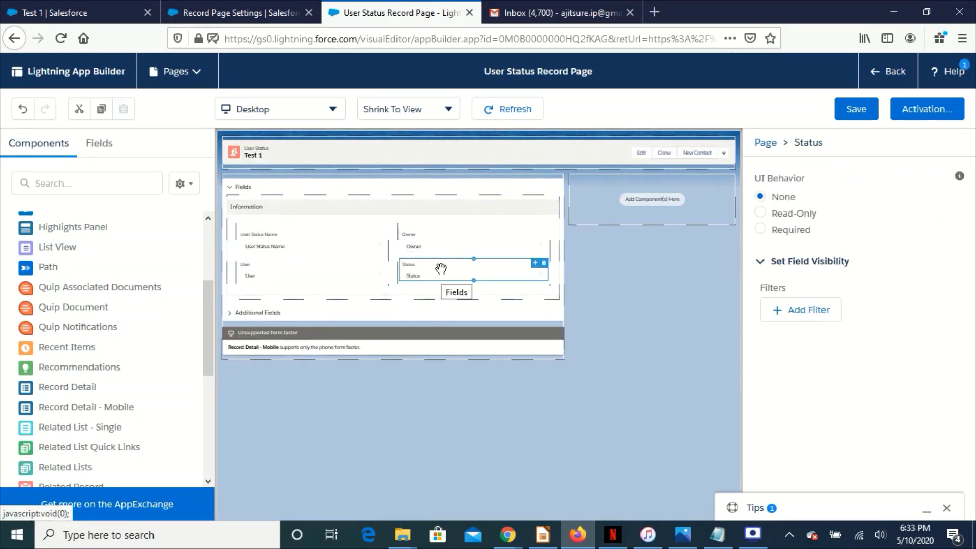
click(459, 246)
click(431, 270)
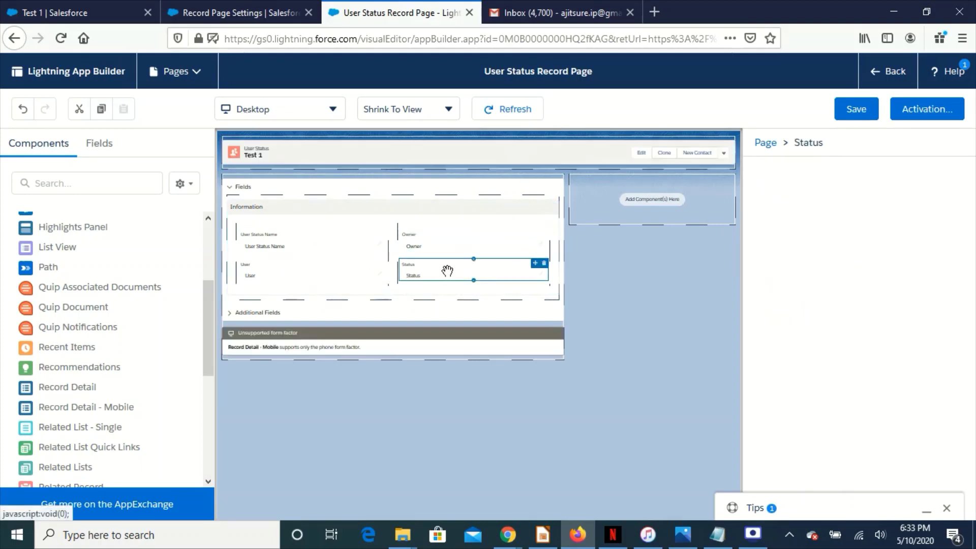
click(760, 213)
click(760, 229)
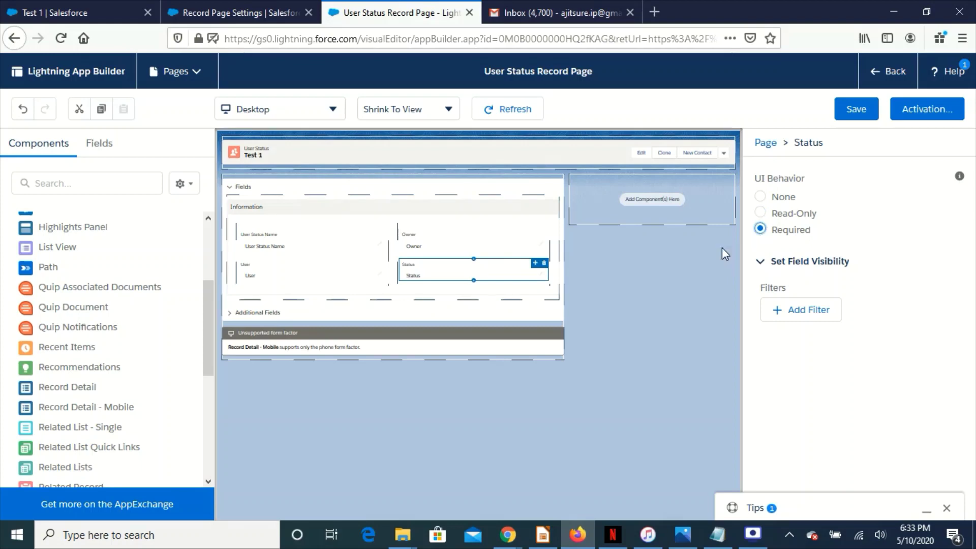
click(301, 243)
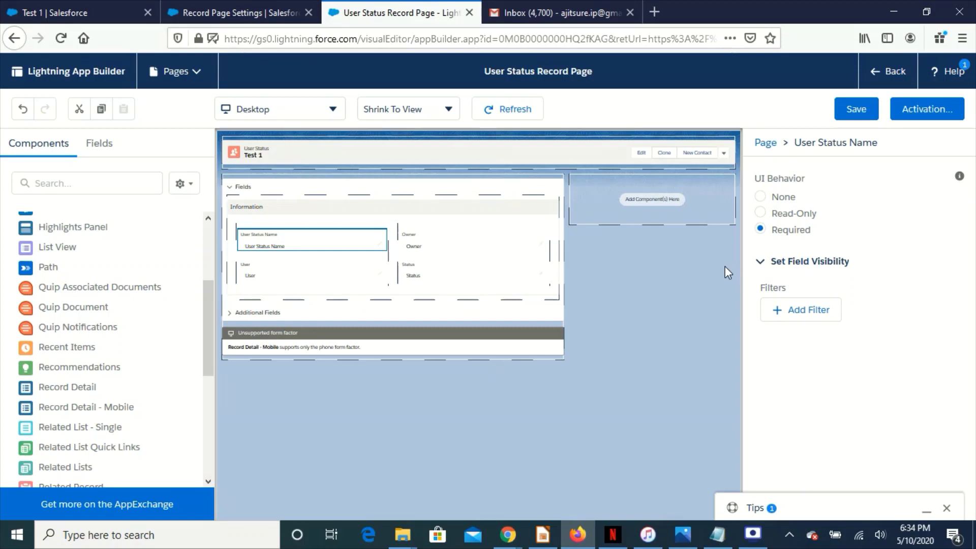
- Try Record Field, Device and Advanced visibility filters on User Status Name, then discard them
click(802, 311)
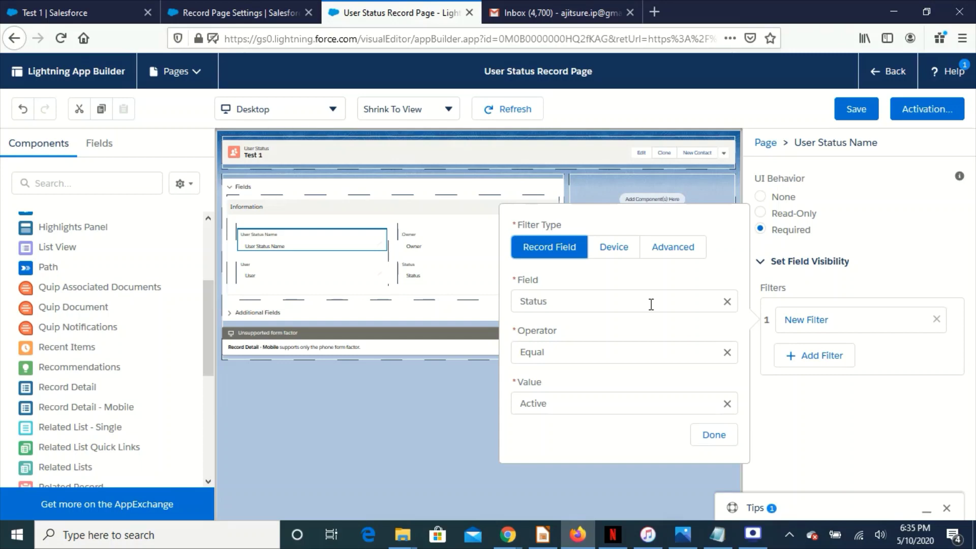
click(607, 255)
click(677, 254)
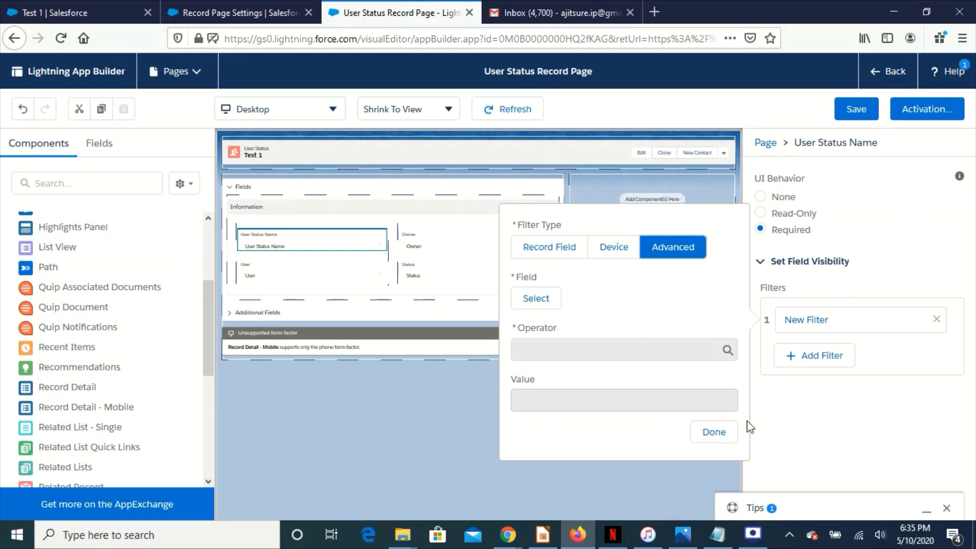
click(710, 435)
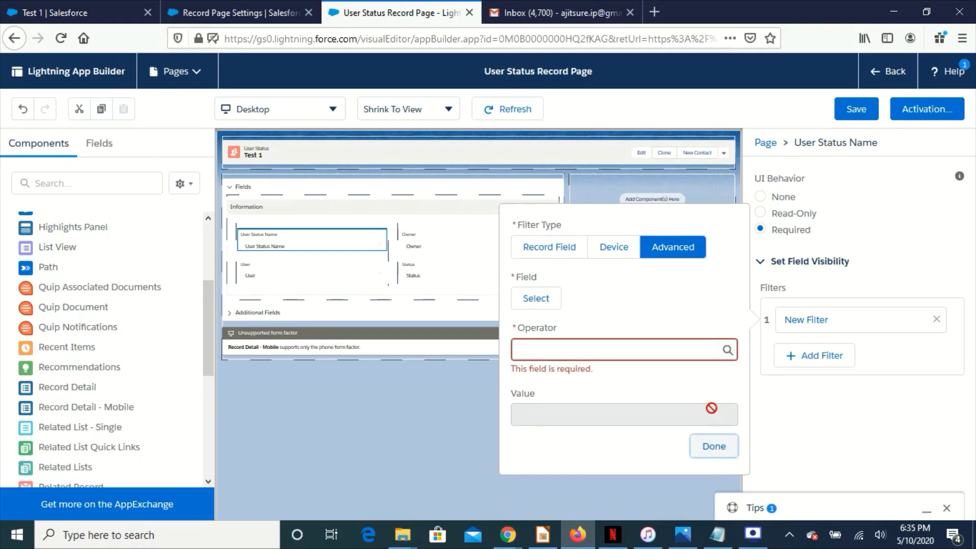
click(710, 182)
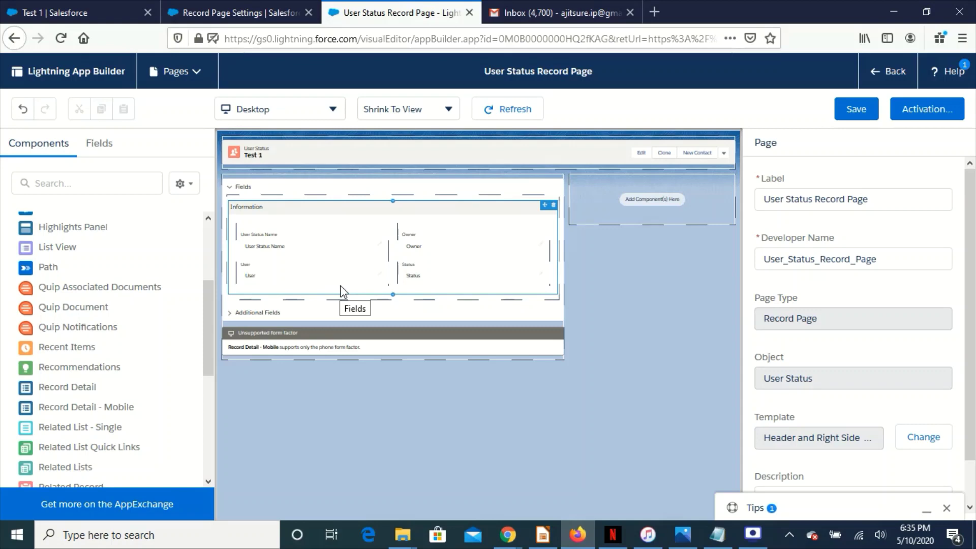
- Select the Highlights Panel to show its dynamic actions: Edit, Clone, New Contact, New Case
click(511, 153)
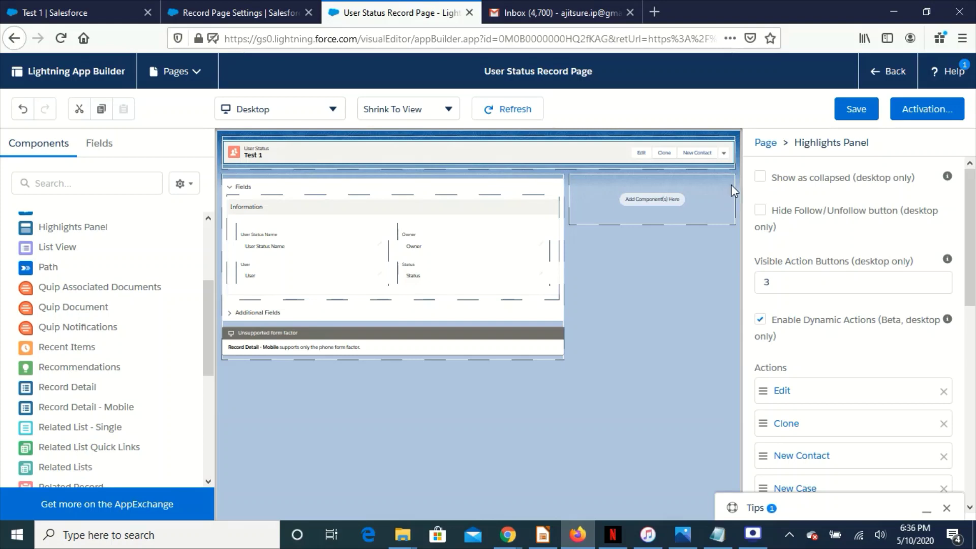
- Re-enable the header's dynamic actions and add Printable View as a new action
scroll(834, 345, down, 3)
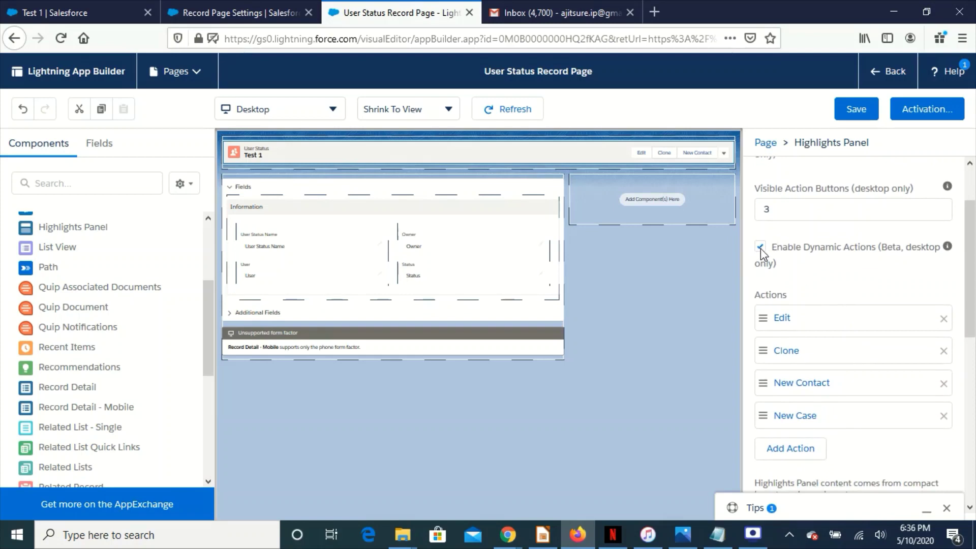
click(760, 247)
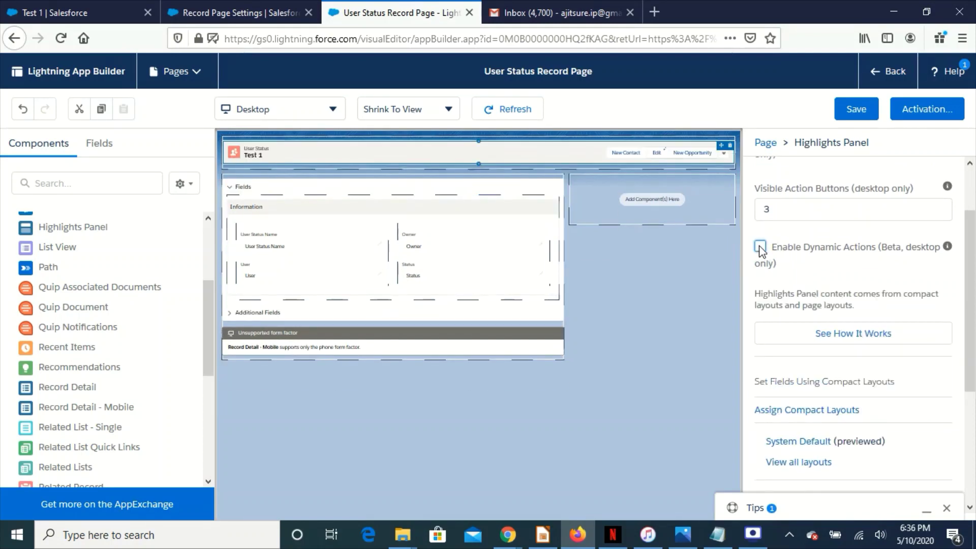
click(760, 248)
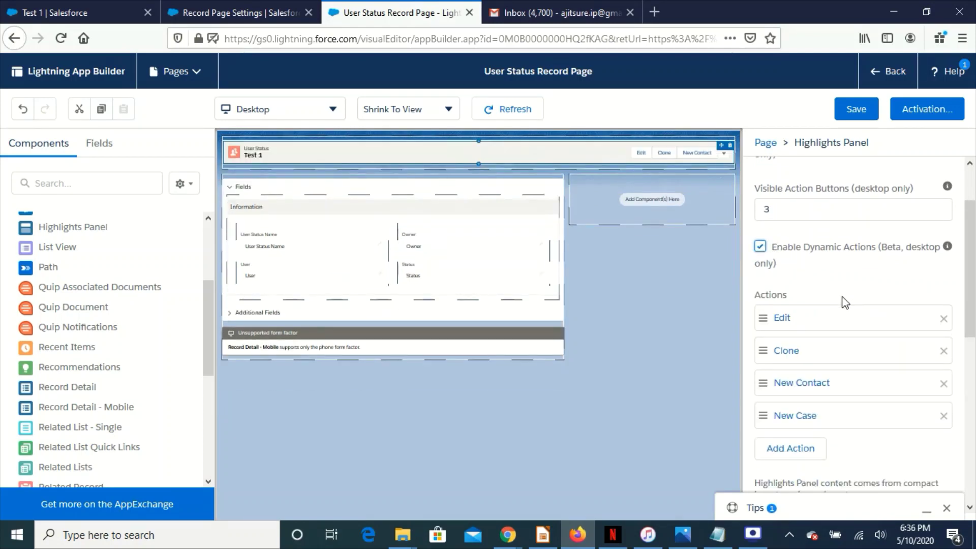
scroll(872, 274, down, 5)
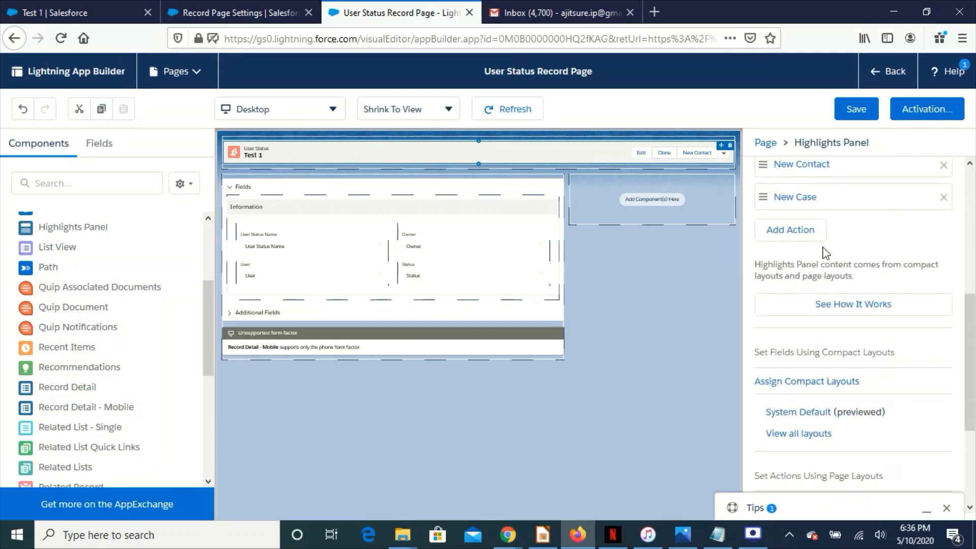
click(805, 233)
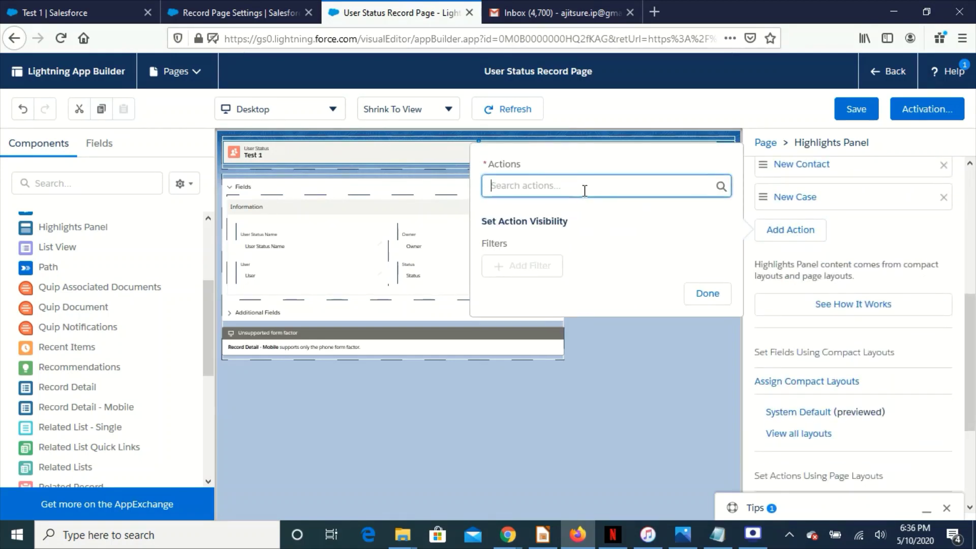
click(585, 191)
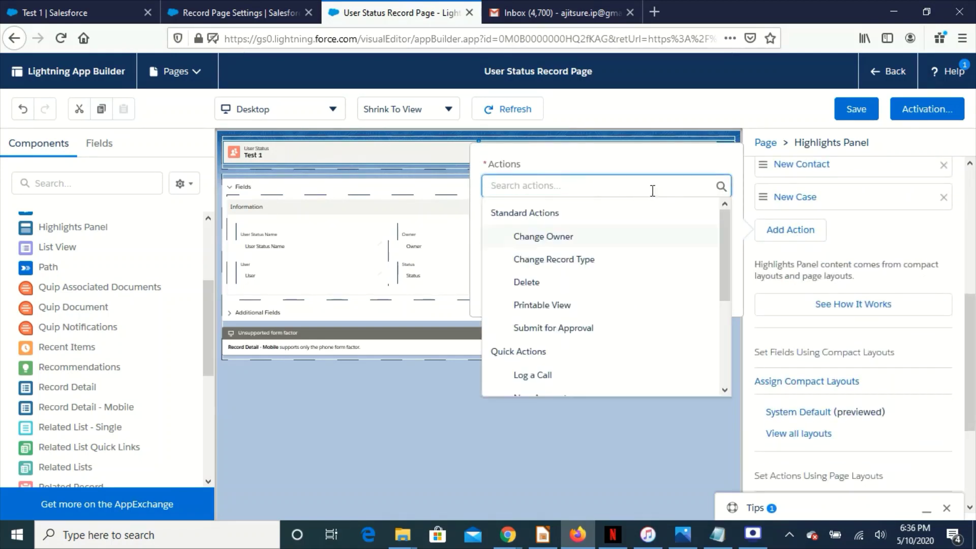
click(580, 305)
click(713, 312)
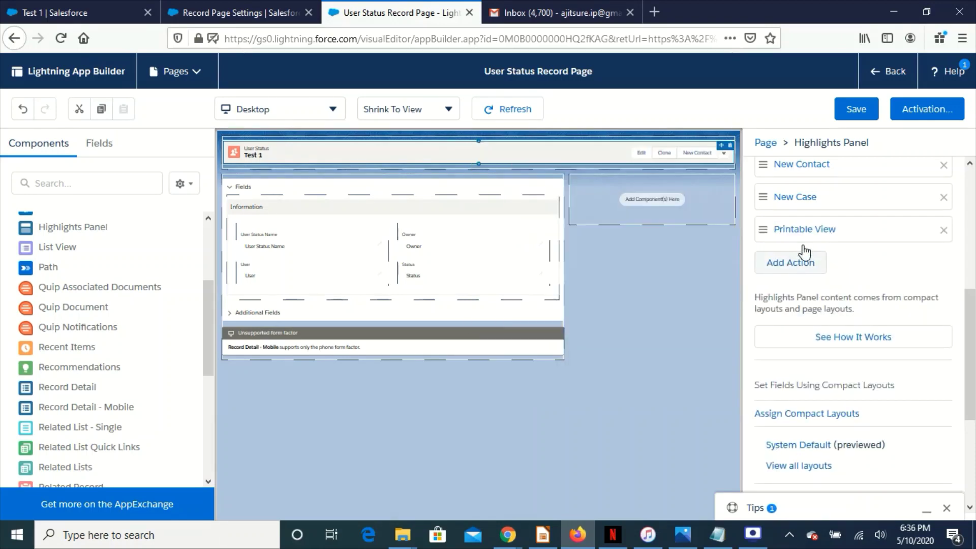
- Add Log a Call as a header action and save the User Status record page
click(793, 263)
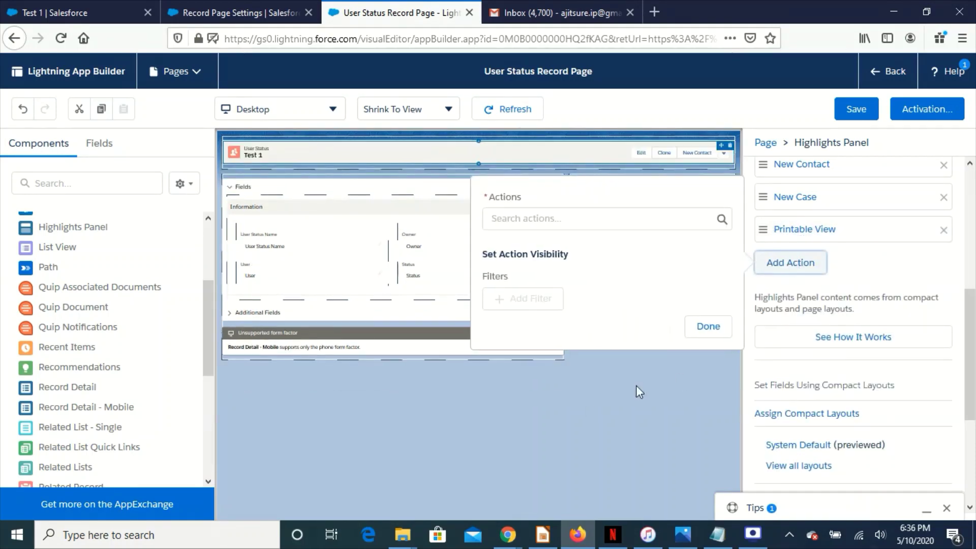
click(573, 226)
click(572, 389)
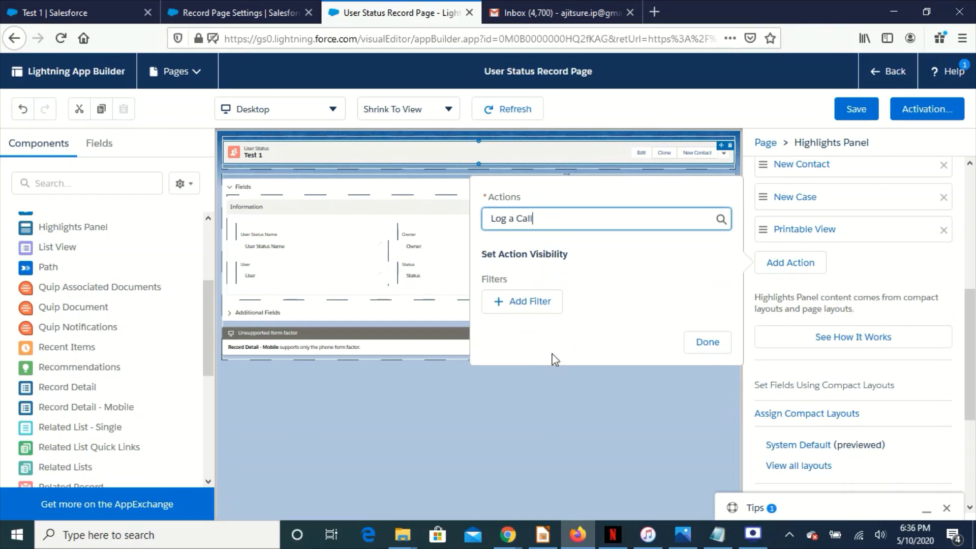
click(793, 263)
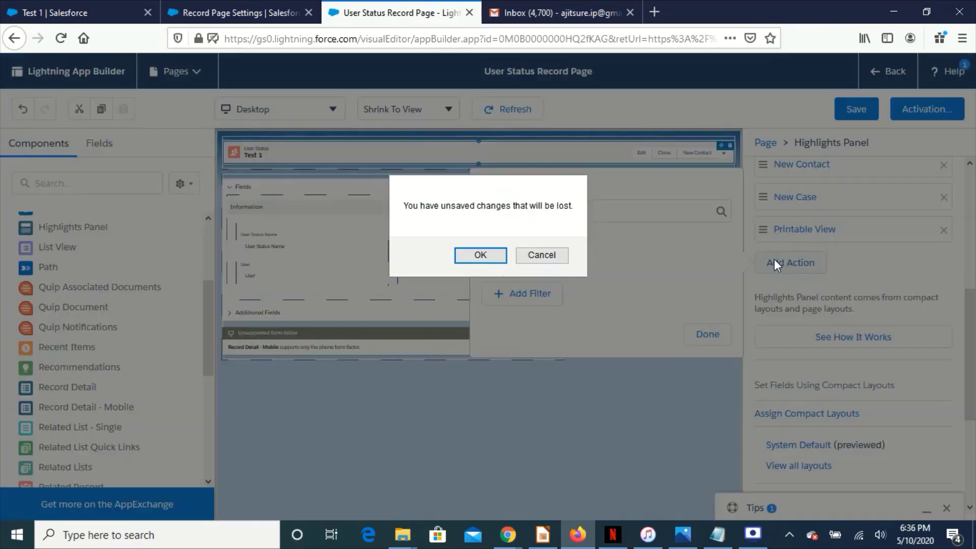
click(492, 258)
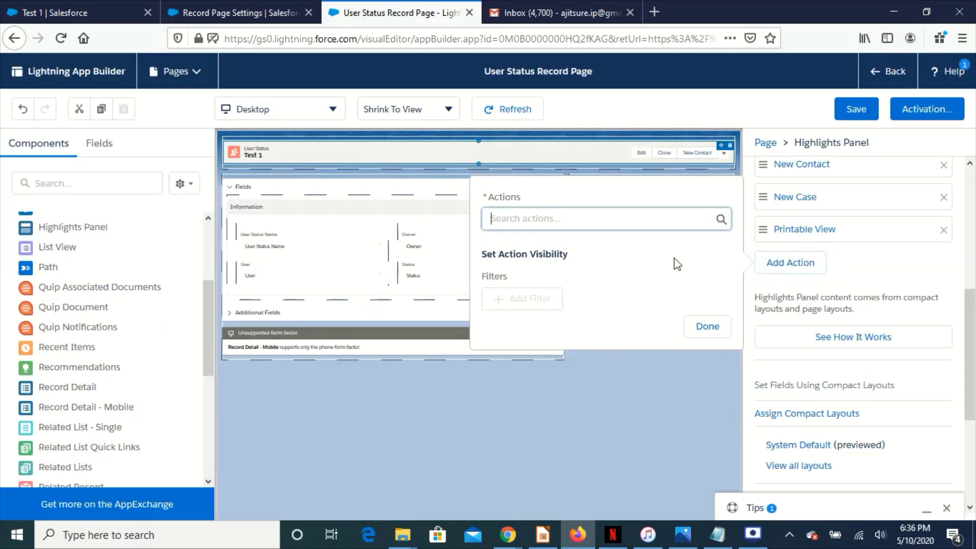
click(591, 222)
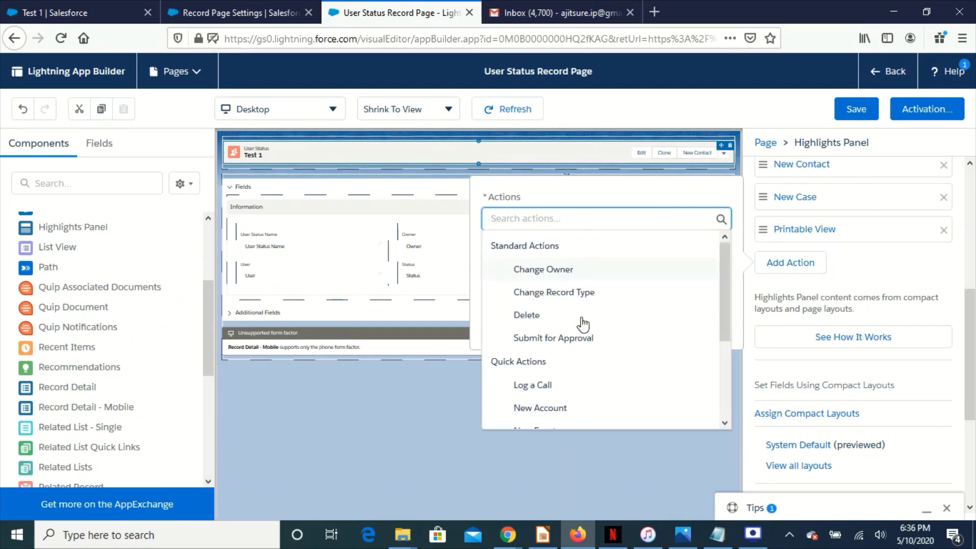
click(556, 385)
click(704, 342)
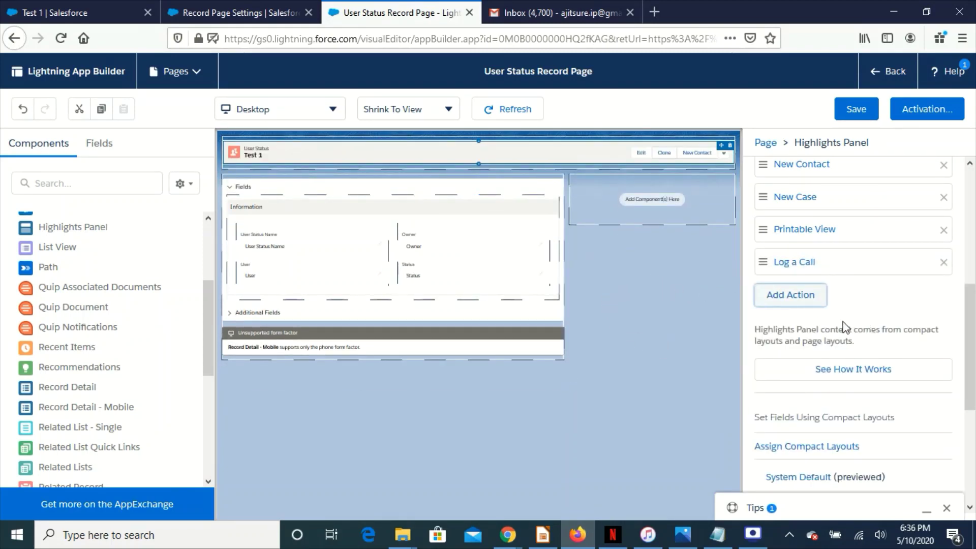
scroll(853, 325, up, 5)
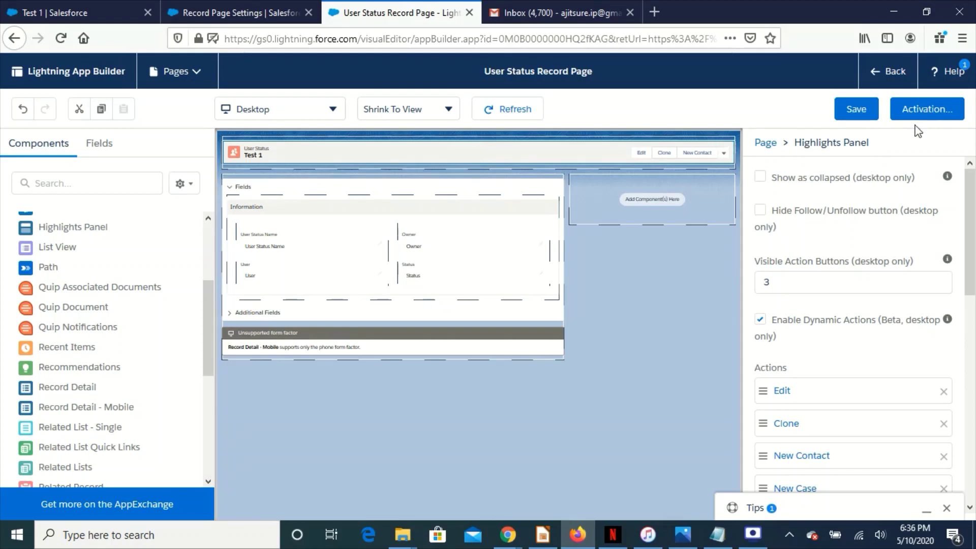
click(854, 113)
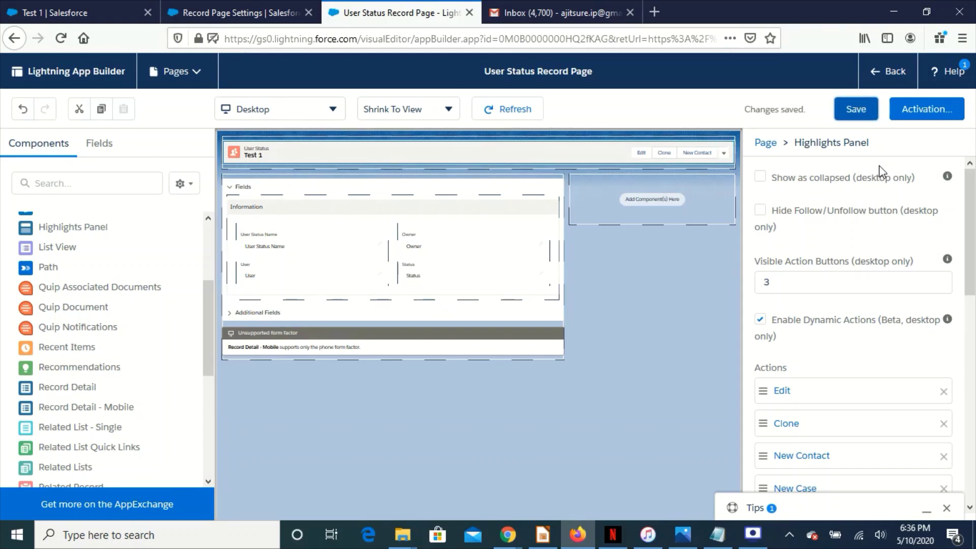
- On the Test 1 record, expand the header actions menu showing New Case, Printable View, Log a Call
click(98, 14)
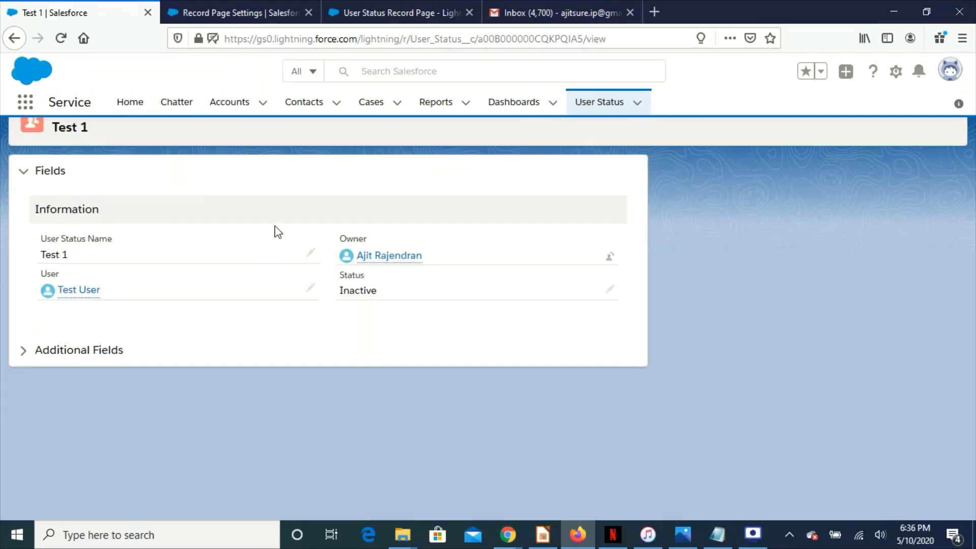
scroll(201, 259, up, 1)
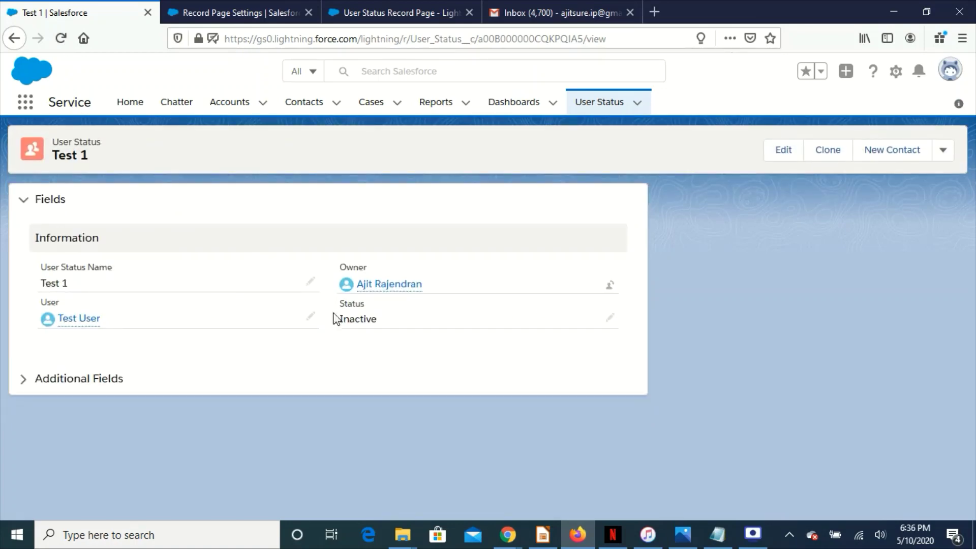
click(943, 151)
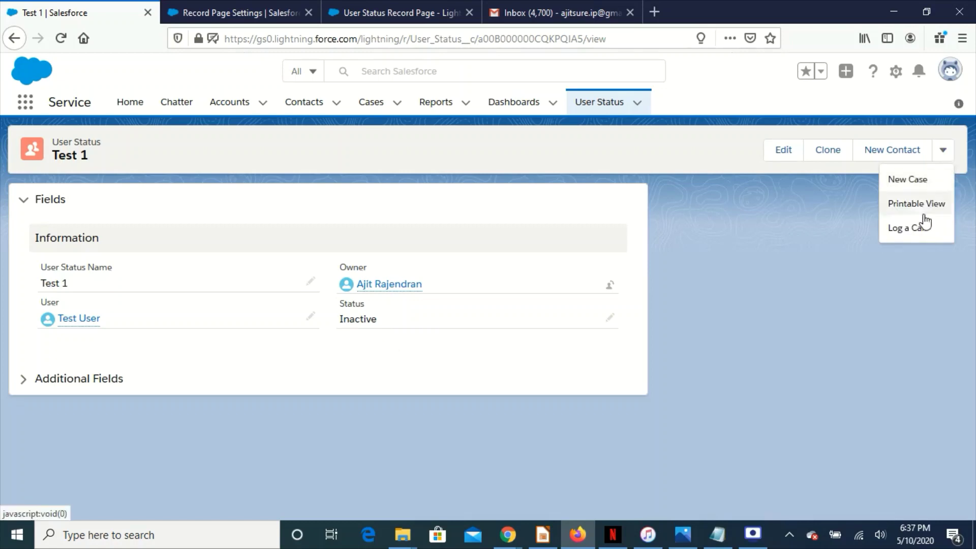